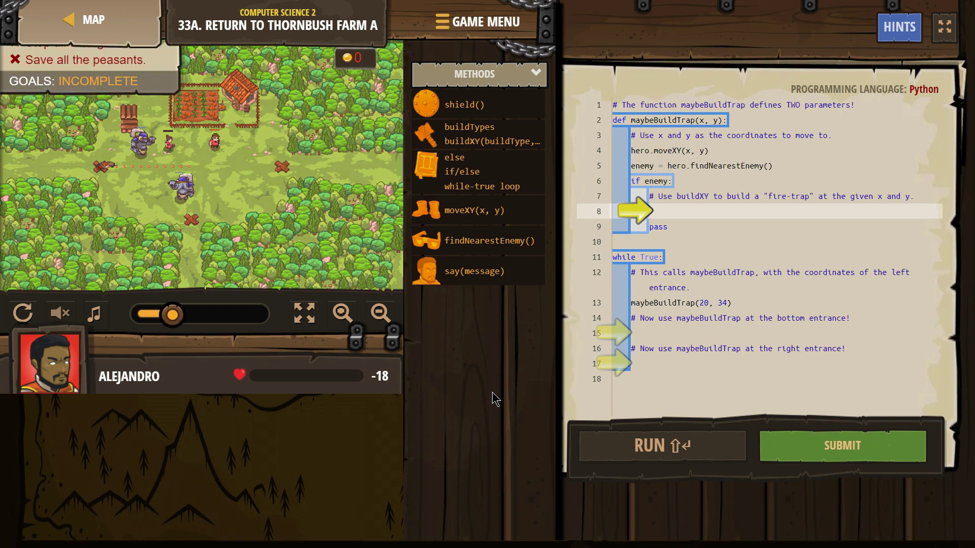
# Collapse the Goals panel so only the incomplete overall status shows
pyautogui.click(180, 47)
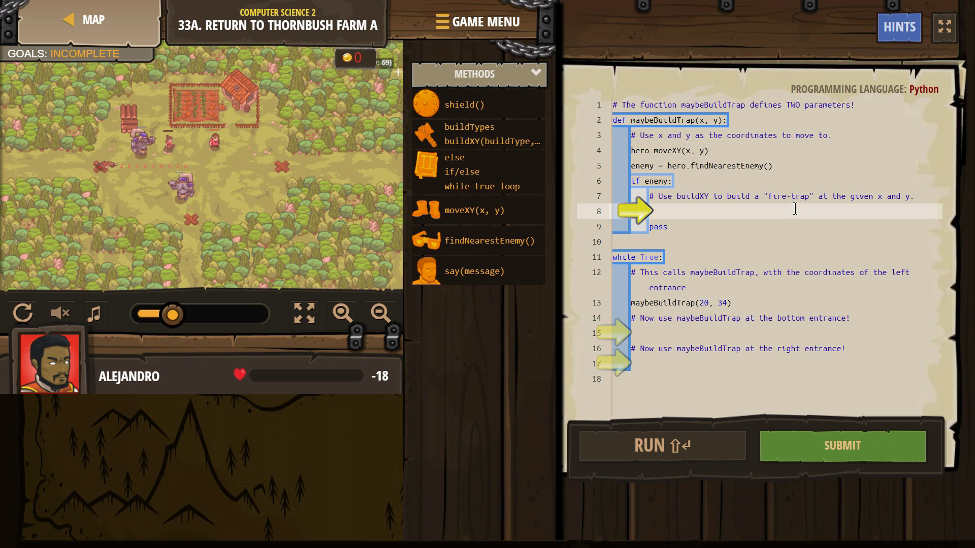
pyautogui.write('bui')
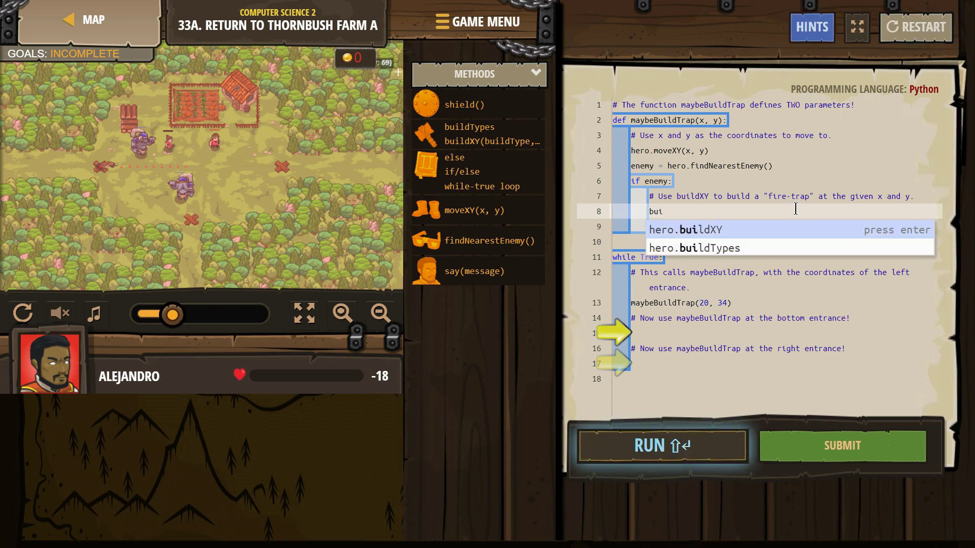
# Add hero.buildXY("fire-trap", 36, 30) on line 8 of maybeBuildTrap
pyautogui.click(788, 238)
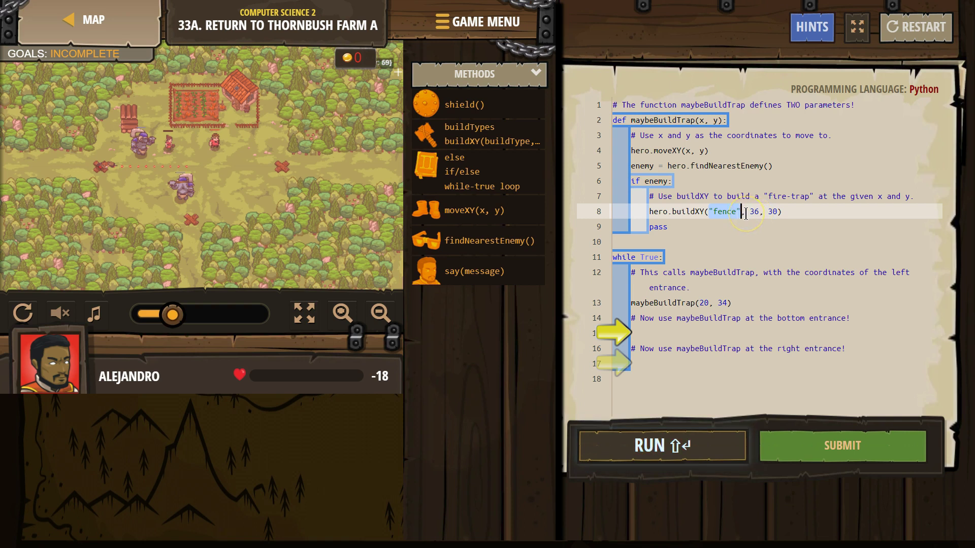
pyautogui.write('"fire-trap')
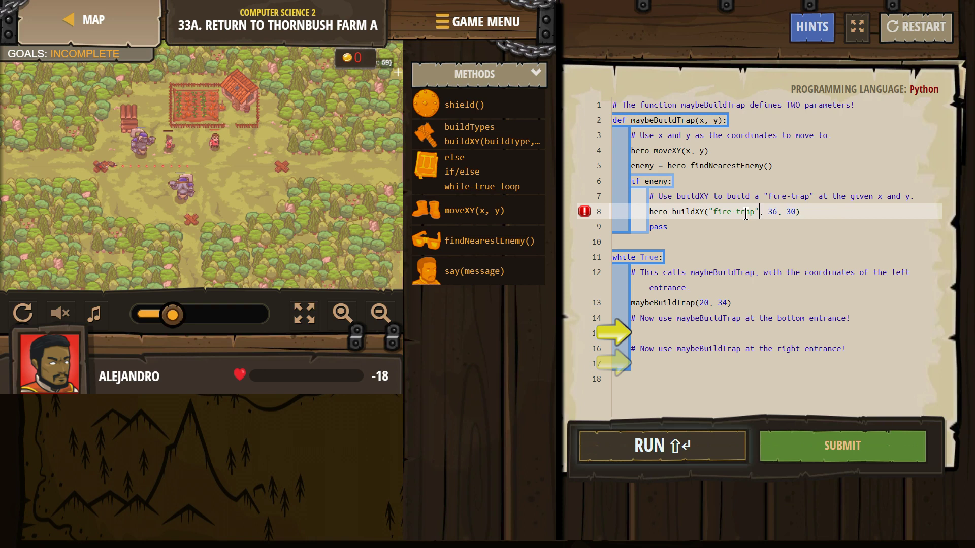
pyautogui.write('"')
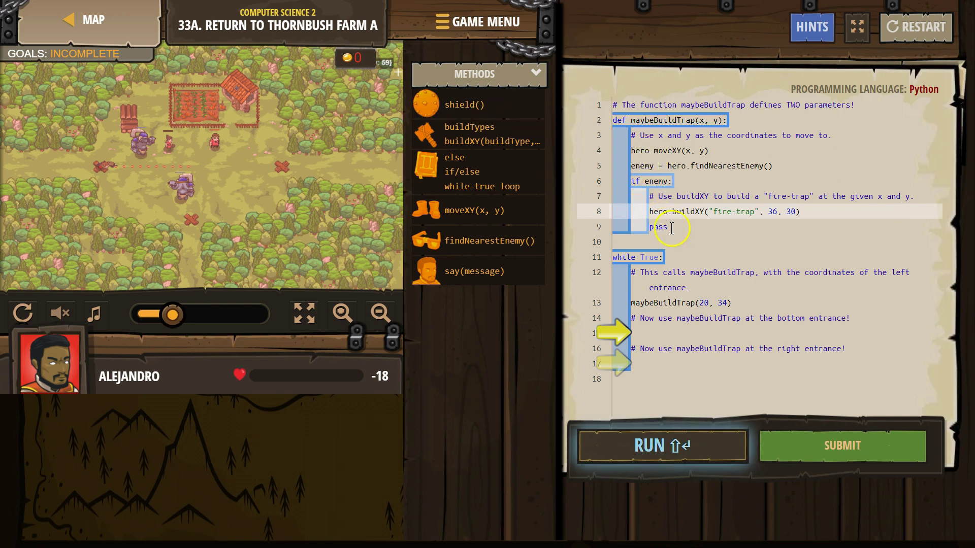
# Replace the fixed 36 and 30 in the buildXY call with parameters x and y
pyautogui.click(705, 119)
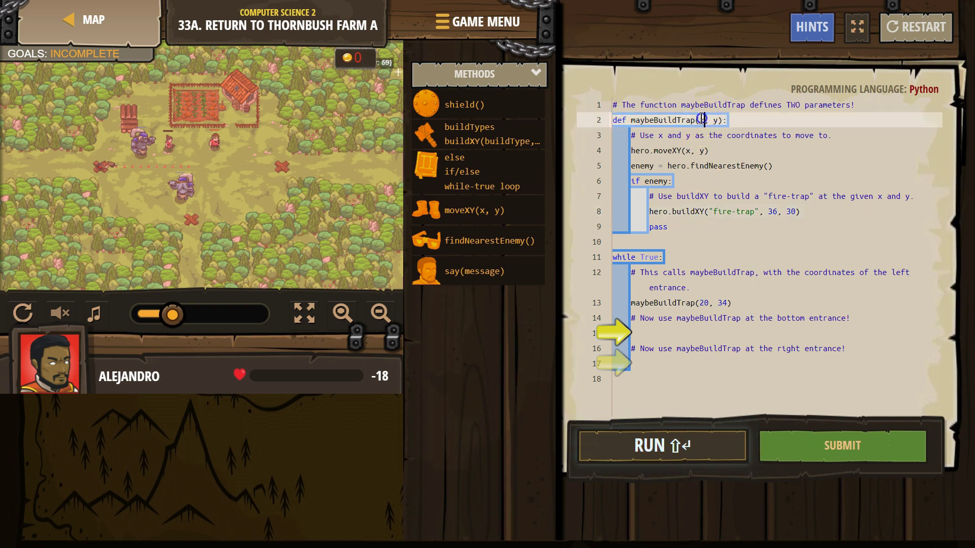
pyautogui.moveTo(790, 105); pyautogui.dragTo(833, 104)
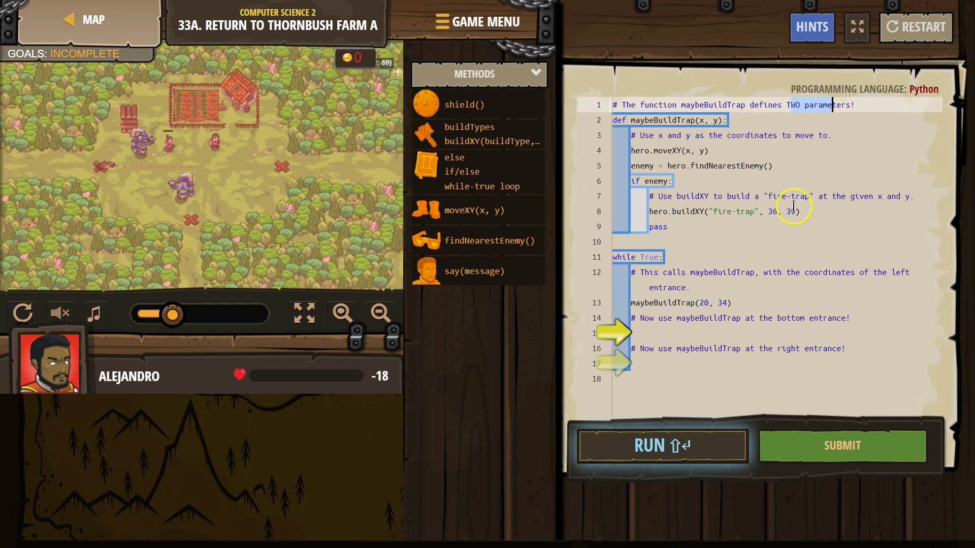
pyautogui.click(771, 212)
pyautogui.doubleClick(773, 212)
pyautogui.write('x')
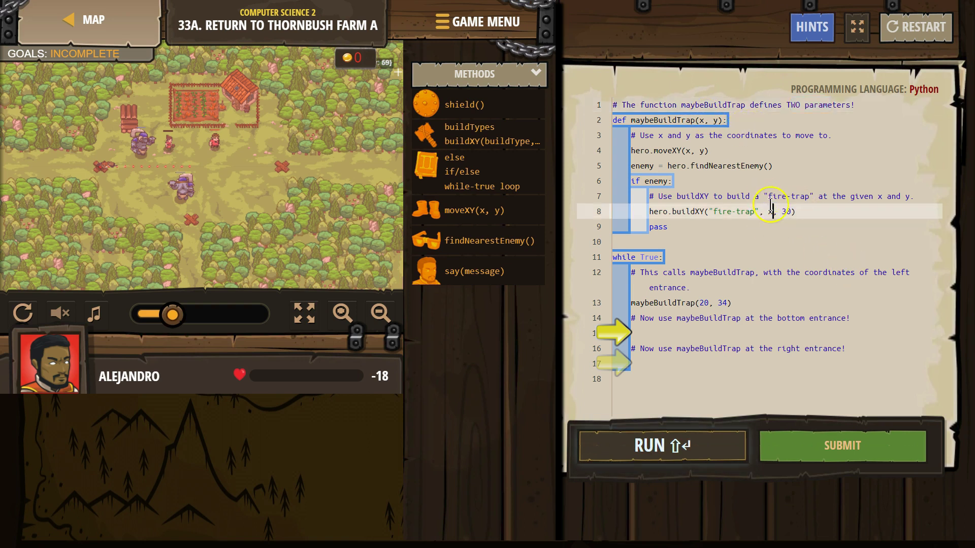
pyautogui.click(787, 212)
pyautogui.write('y')
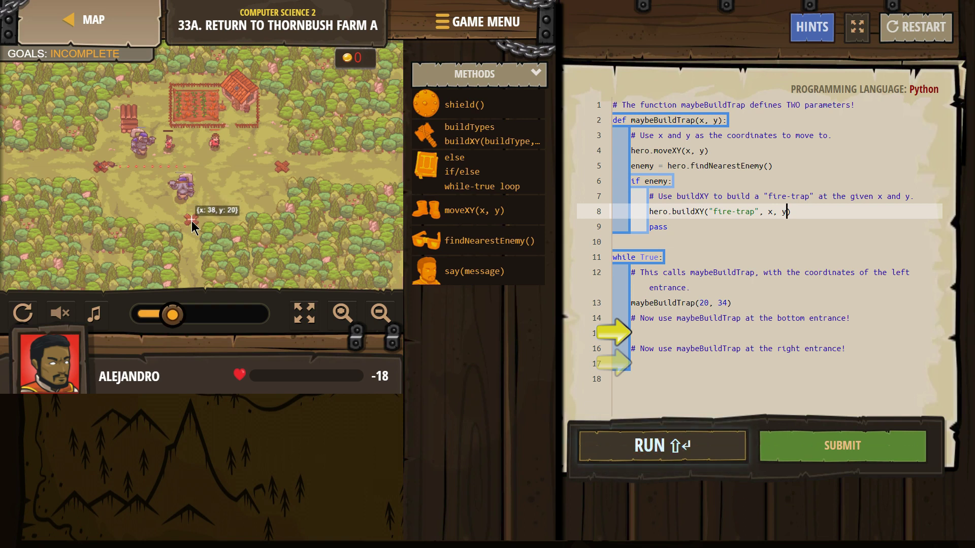
# Write maybeBuildTrap(28, 30) on line 15 and select the bottom-entrance comment
pyautogui.click(671, 328)
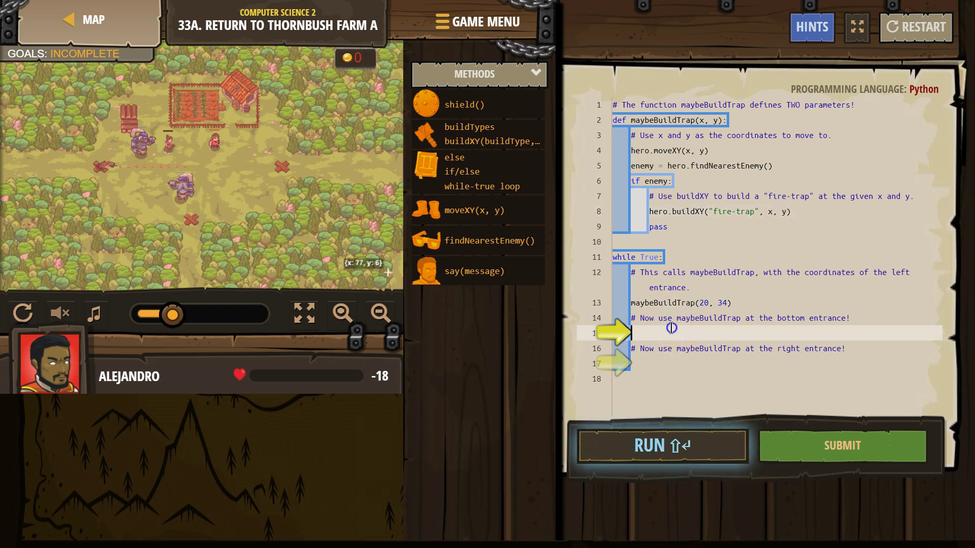
pyautogui.write('maybe')
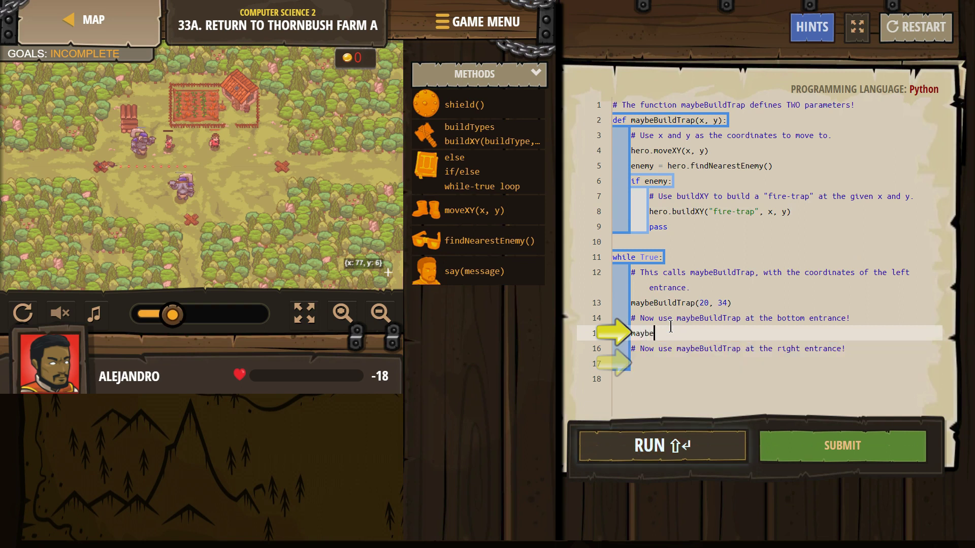
pyautogui.write('BuildTrap(')
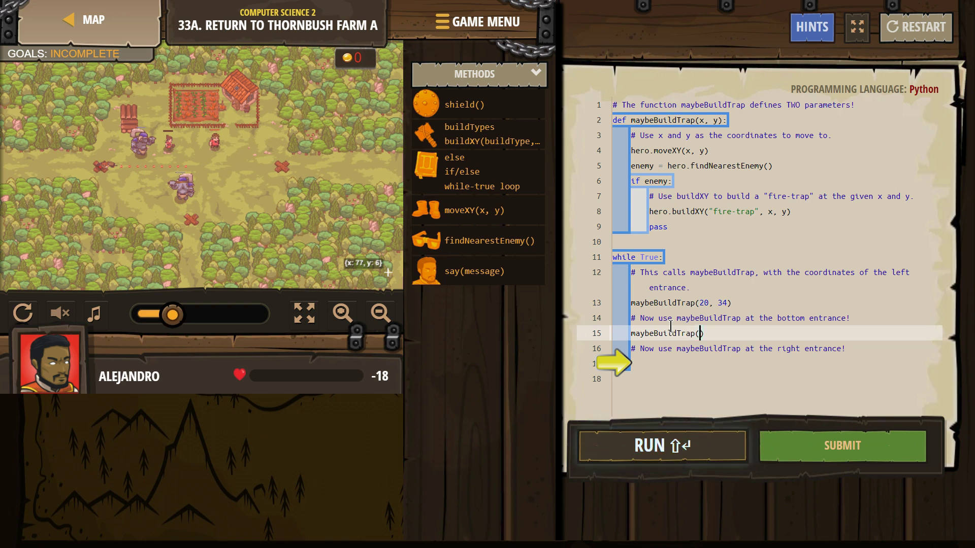
pyautogui.write(', 30')
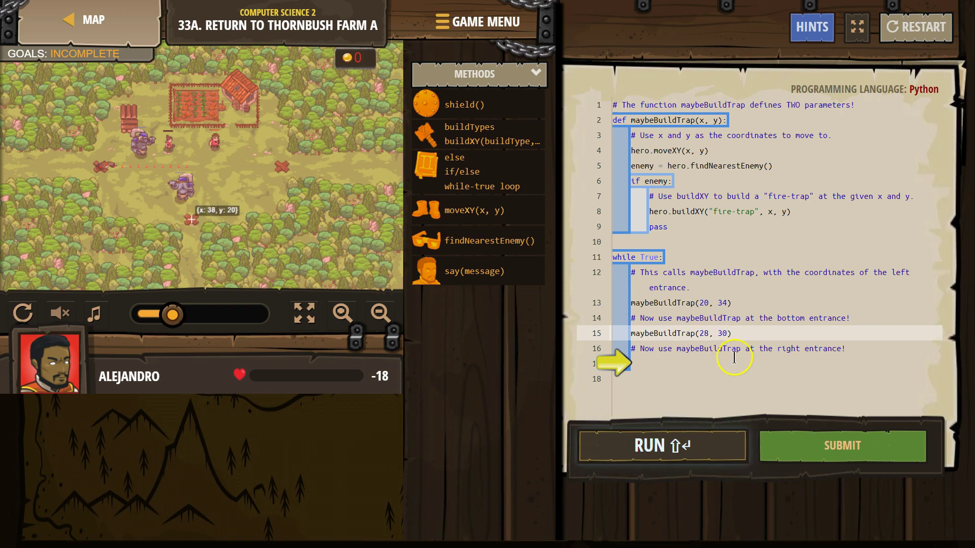
pyautogui.moveTo(864, 320)
pyautogui.mouseDown()
pyautogui.moveTo(699, 333)
pyautogui.moveTo(627, 317)
pyautogui.mouseUp()
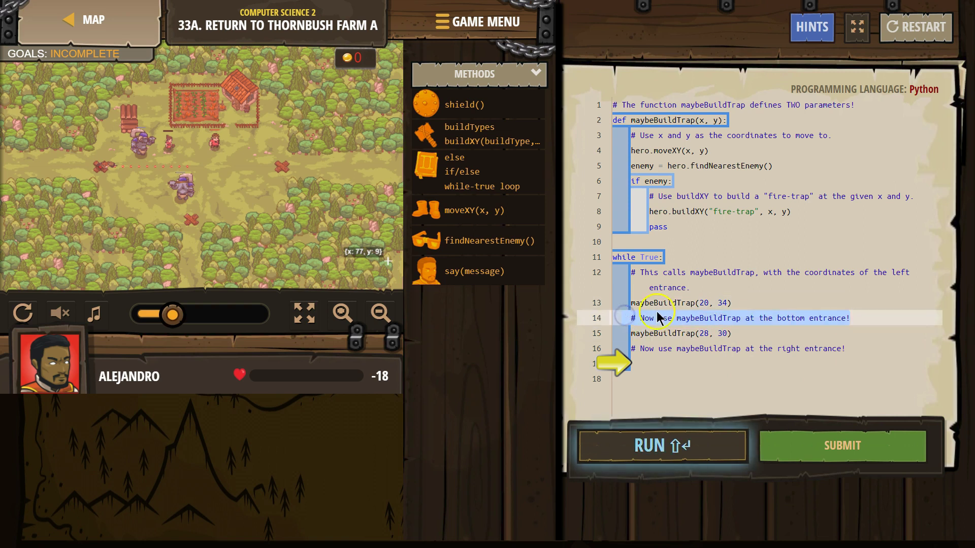
# Delete the selected bottom-entrance comment on line 14
pyautogui.press('BackSpace')
pyautogui.press('BackSpace')
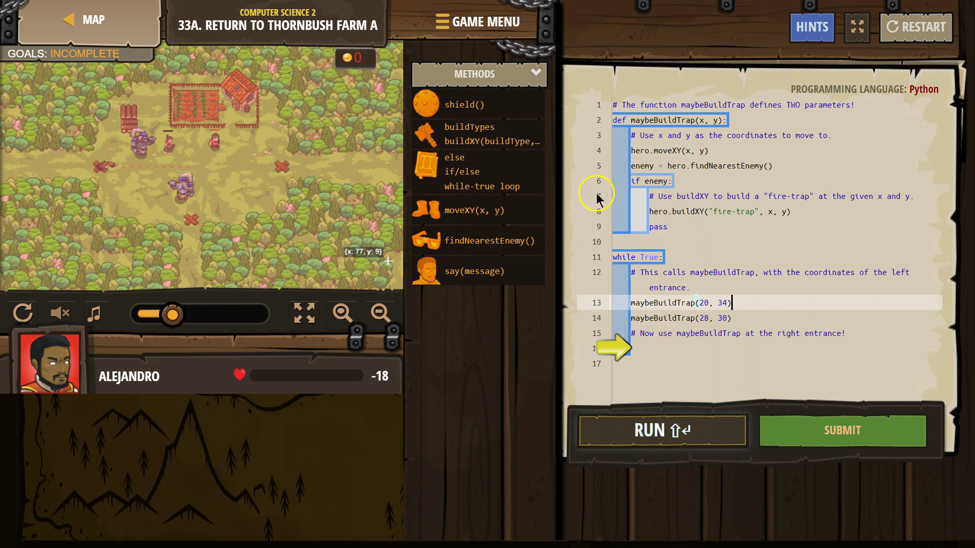
# Add maybeBuildTrap(56, 34) for the right entrance, checking the map, and submit
pyautogui.click(697, 350)
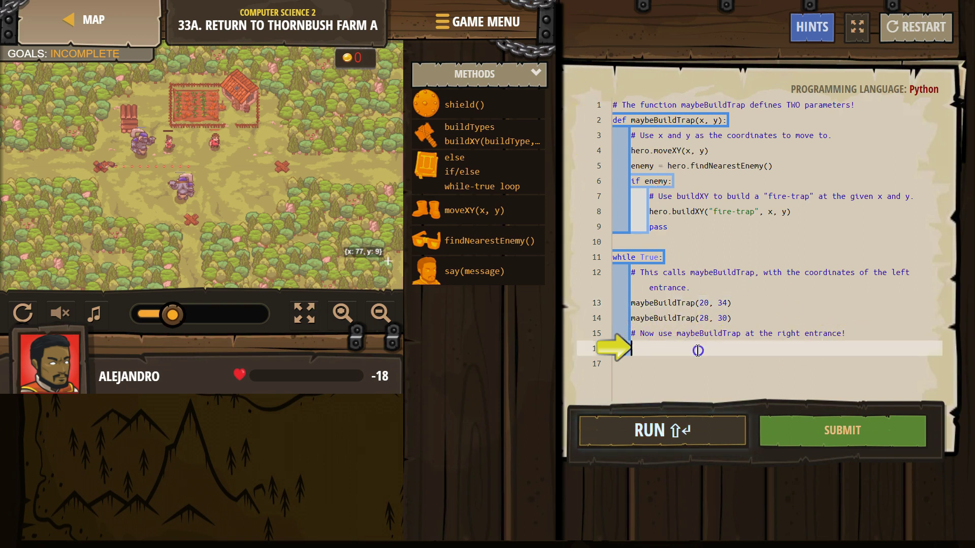
pyautogui.write('maybeBuild')
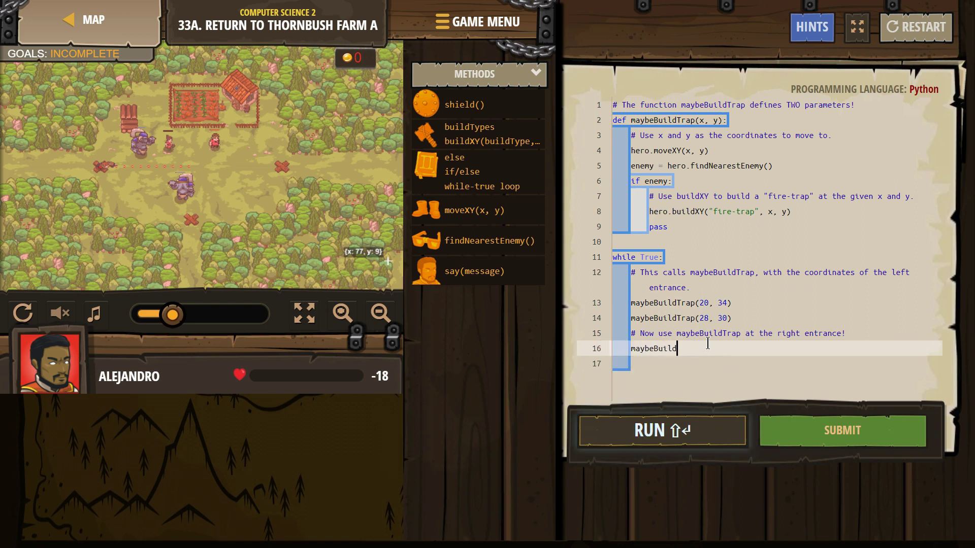
pyautogui.write('Trap(')
pyautogui.write(',)')
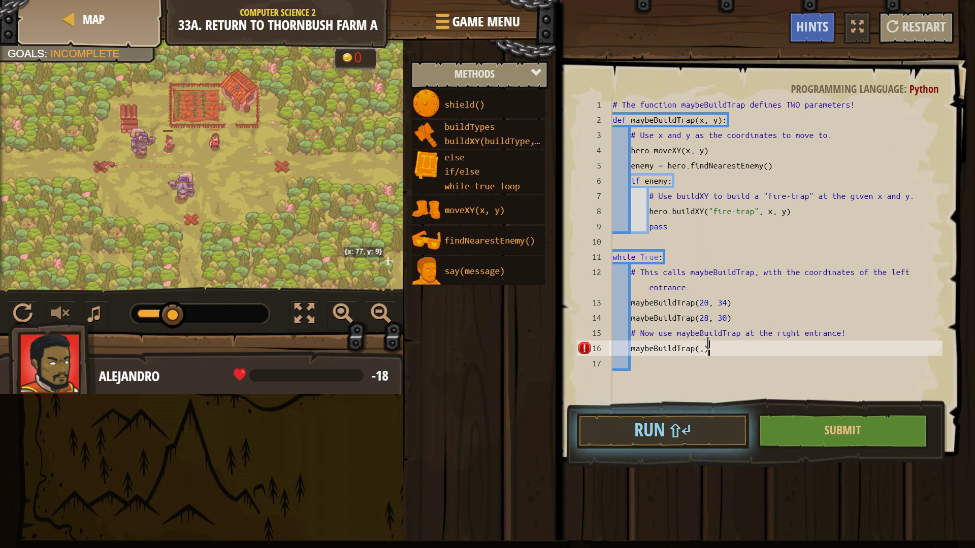
pyautogui.click(284, 171)
pyautogui.click(708, 366)
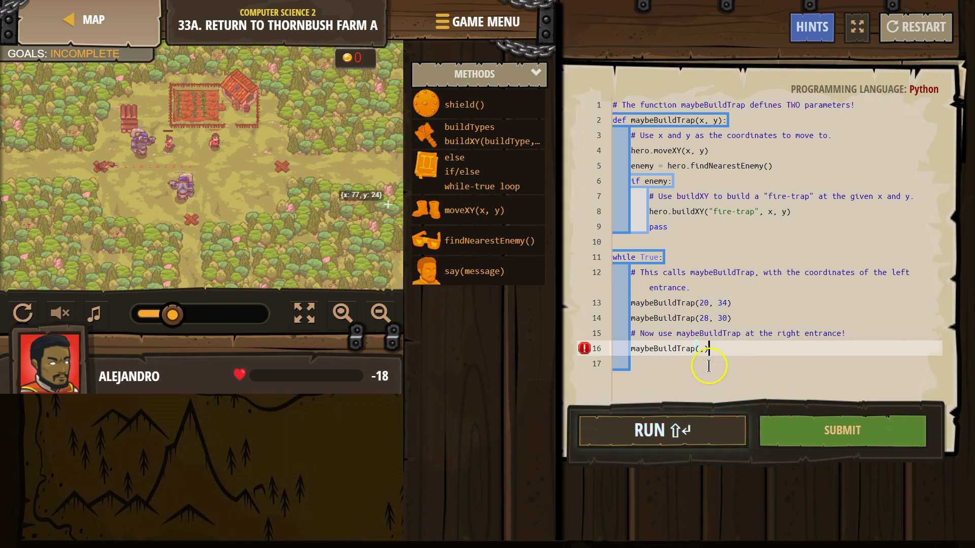
pyautogui.write('56,')
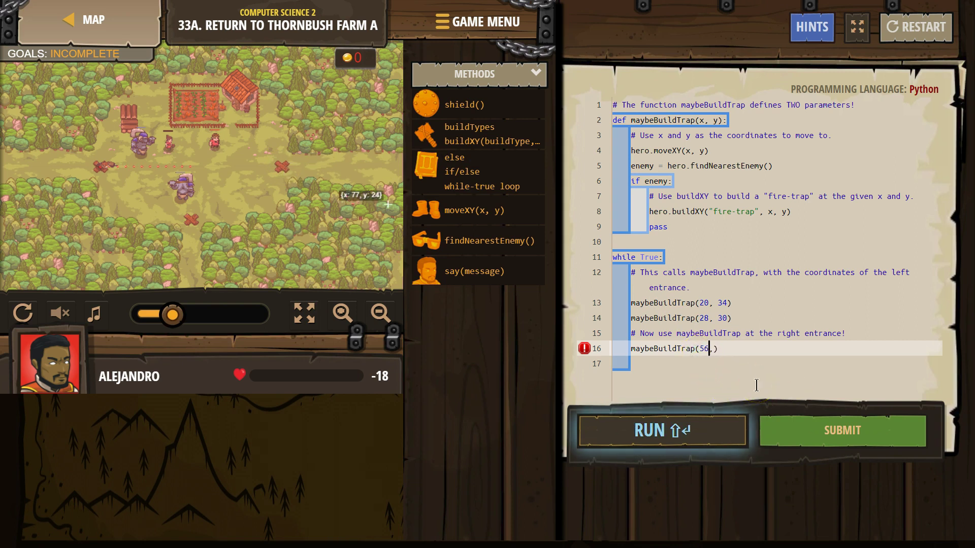
pyautogui.write('0')
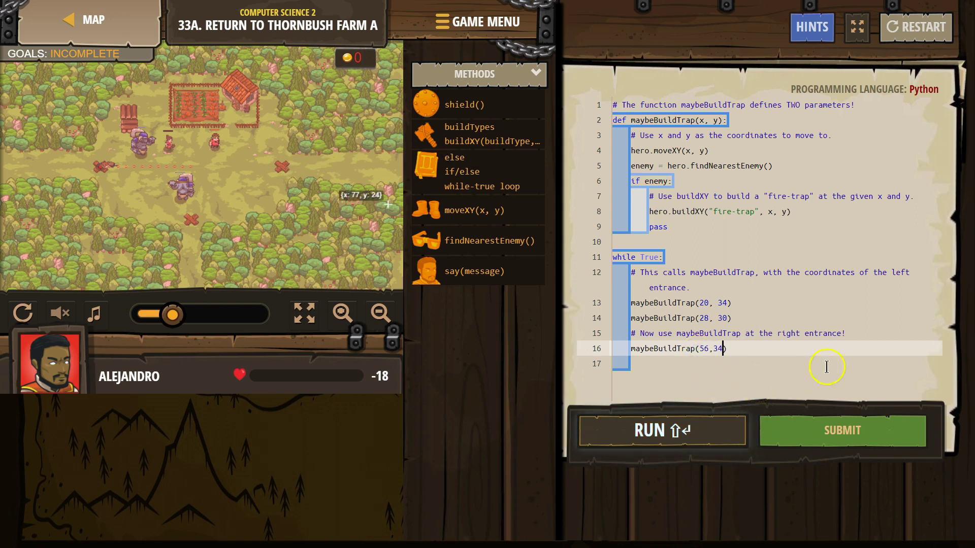
pyautogui.click(845, 431)
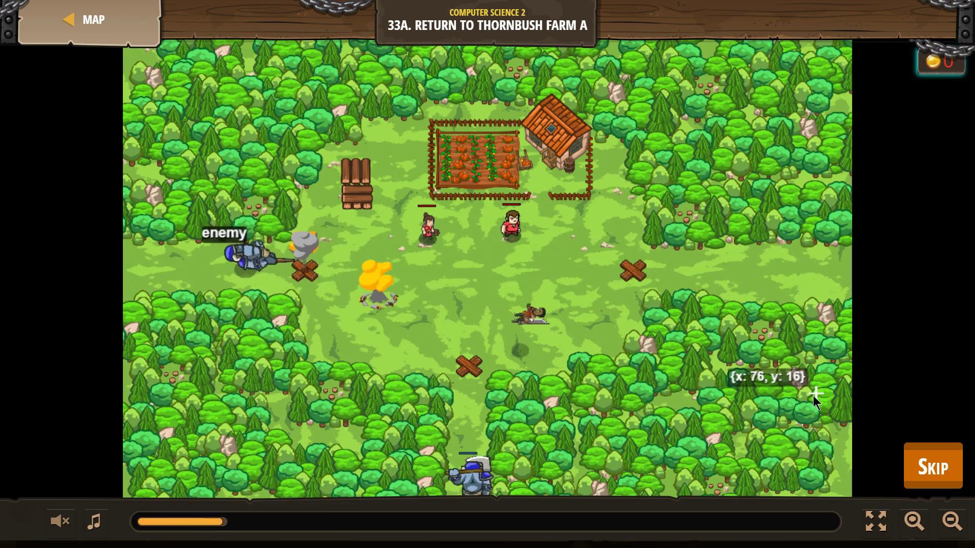
# Exit the cinematic playback back to the code editor
pyautogui.click(952, 403)
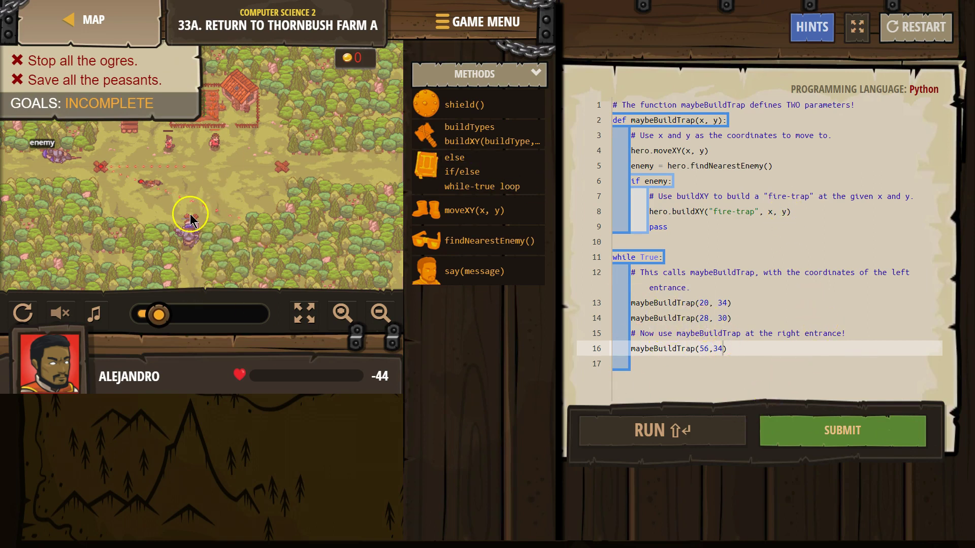
pyautogui.moveTo(190, 225)
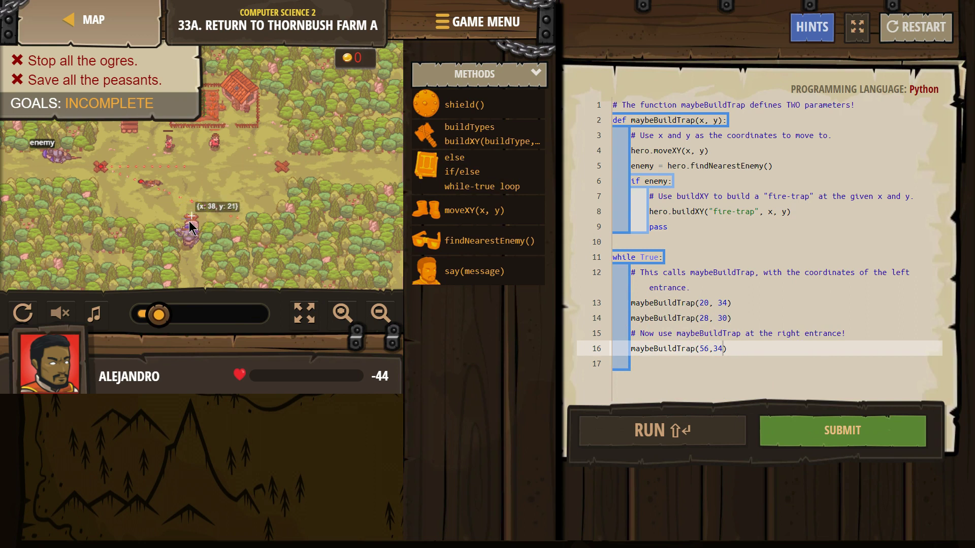
# Change line 14 to maybeBuildTrap(38, 20) from the map reading and resubmit
pyautogui.click(187, 223)
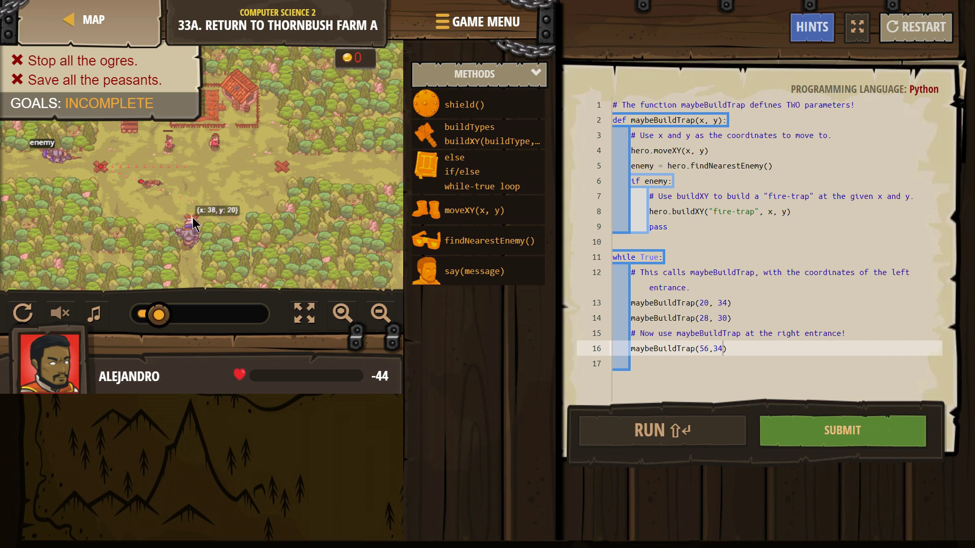
pyautogui.click(704, 317)
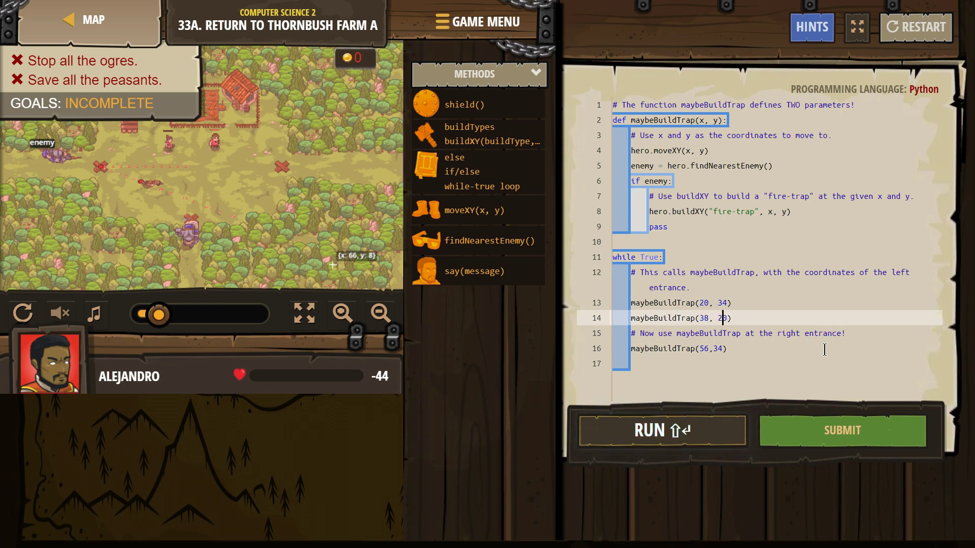
pyautogui.click(834, 434)
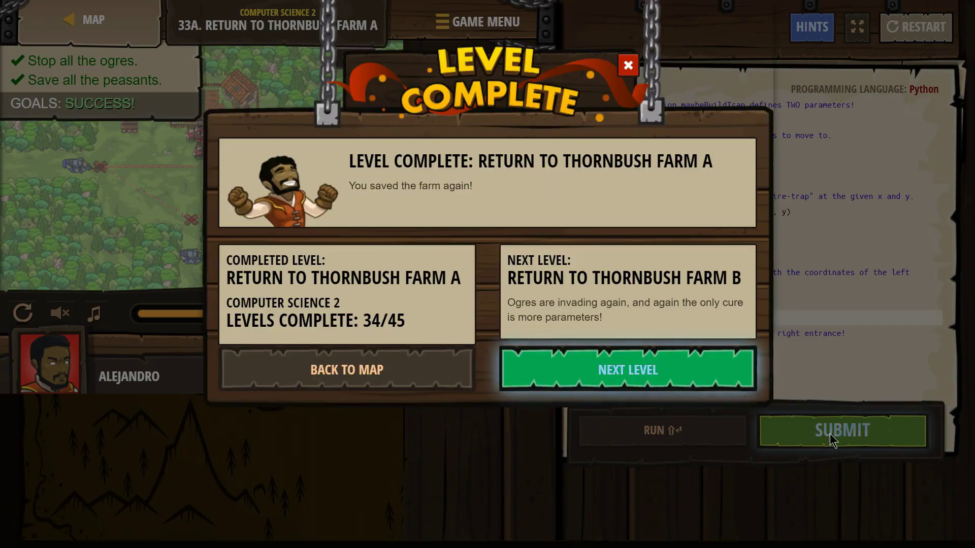
# Dismiss the Level Complete summary and return to the finished code
pyautogui.click(304, 232)
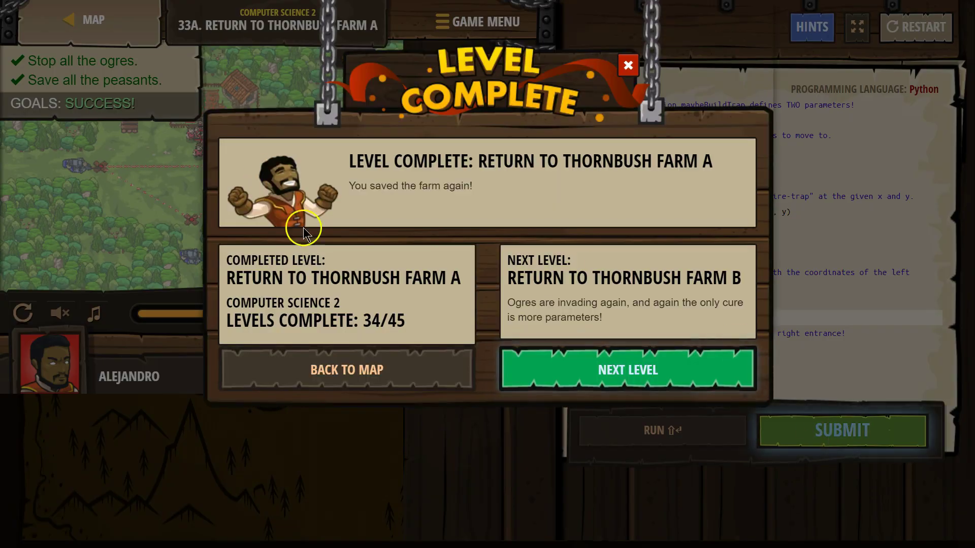
pyautogui.click(628, 65)
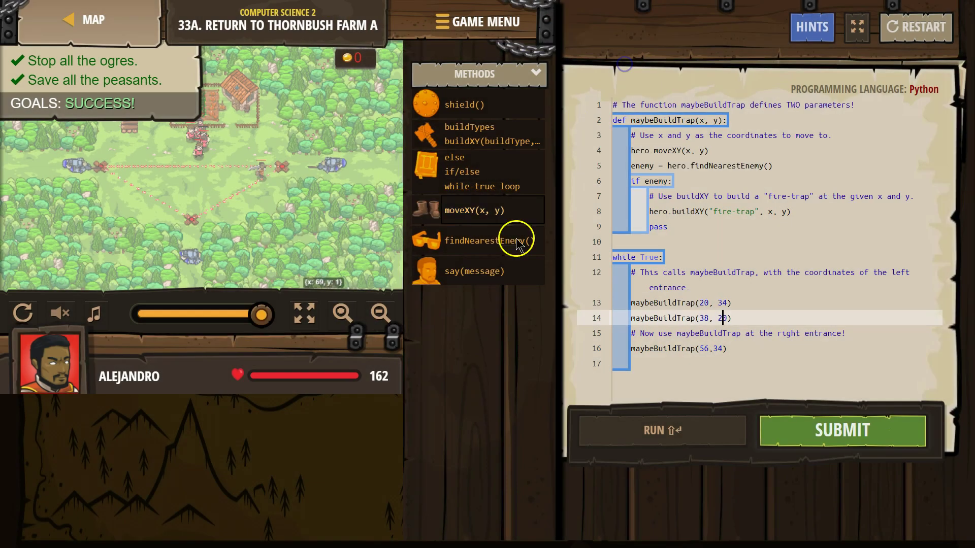
pyautogui.click(670, 368)
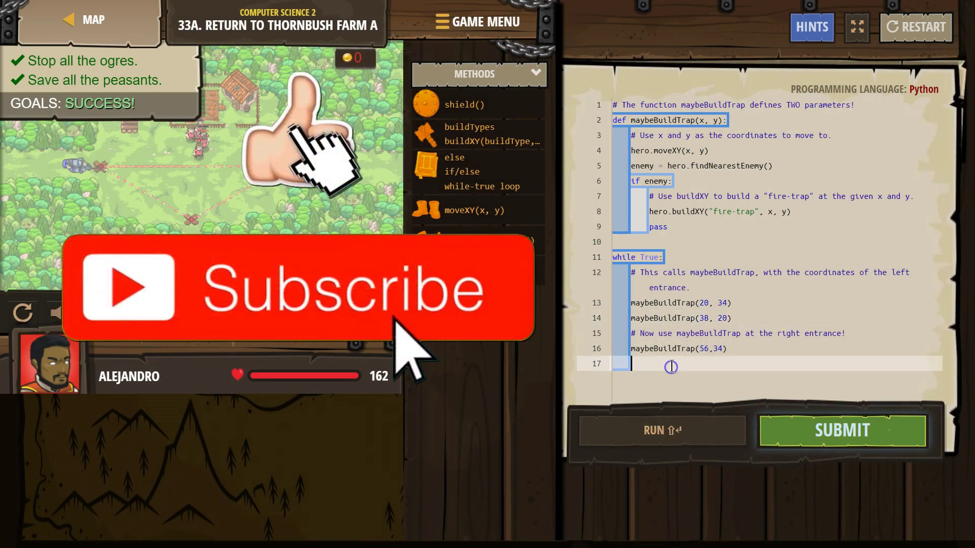